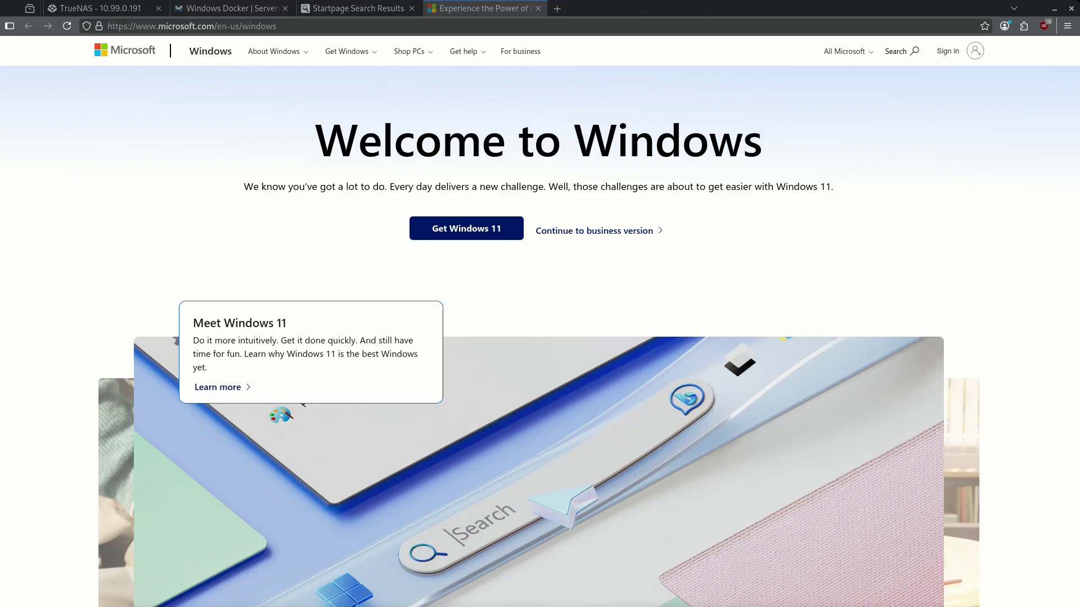
Step: Switch from the Windows 11 welcome page to the truenas-test TrueNAS dashboard
key(ctrl+1)
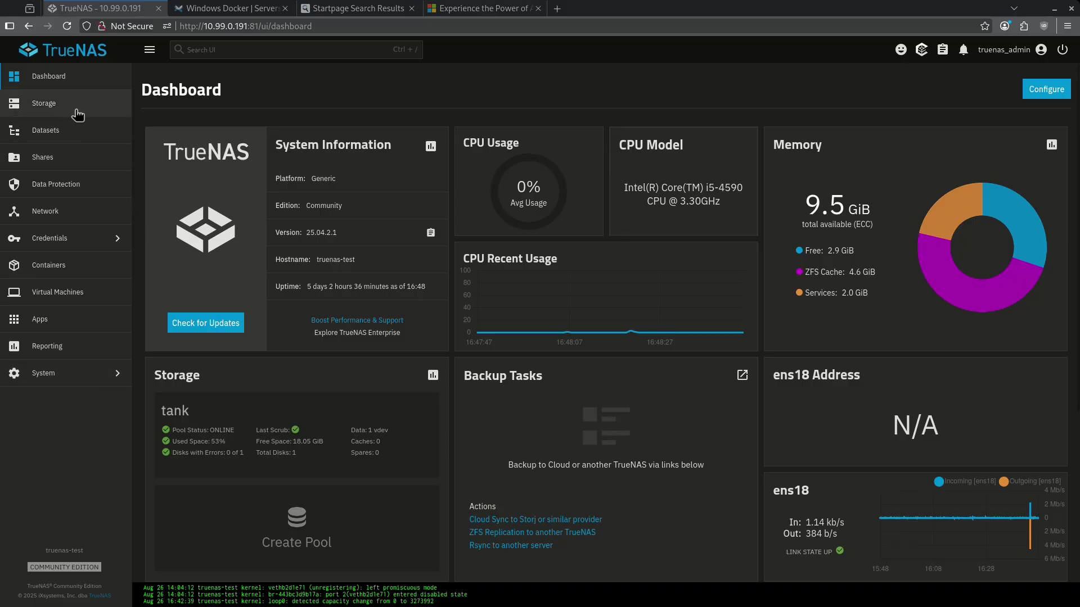
Step: Create a new dataset named windows under tank/configs
click(73, 130)
click(217, 242)
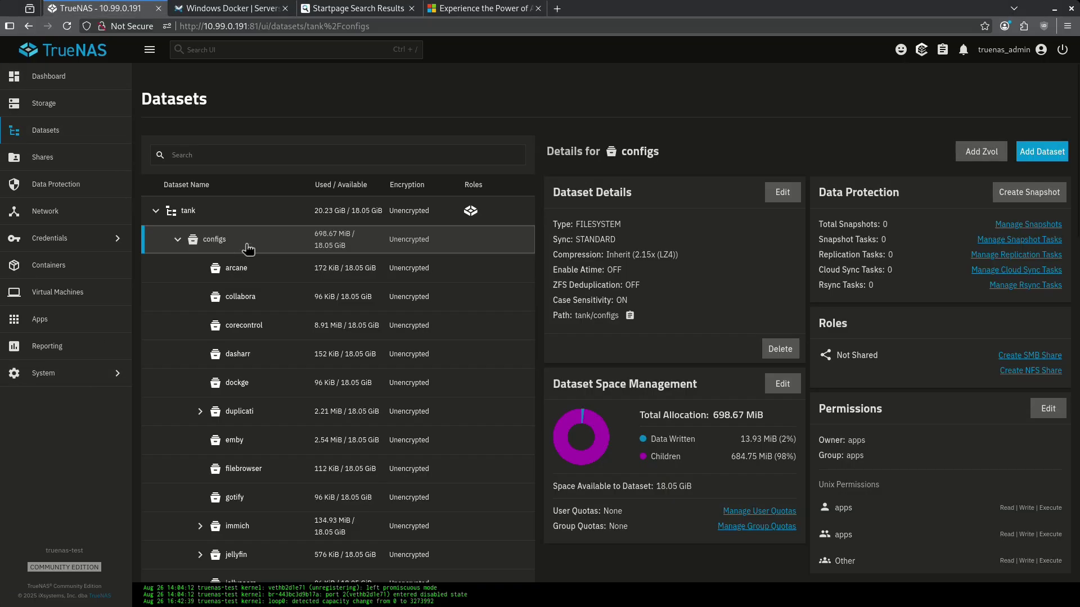
click(1032, 158)
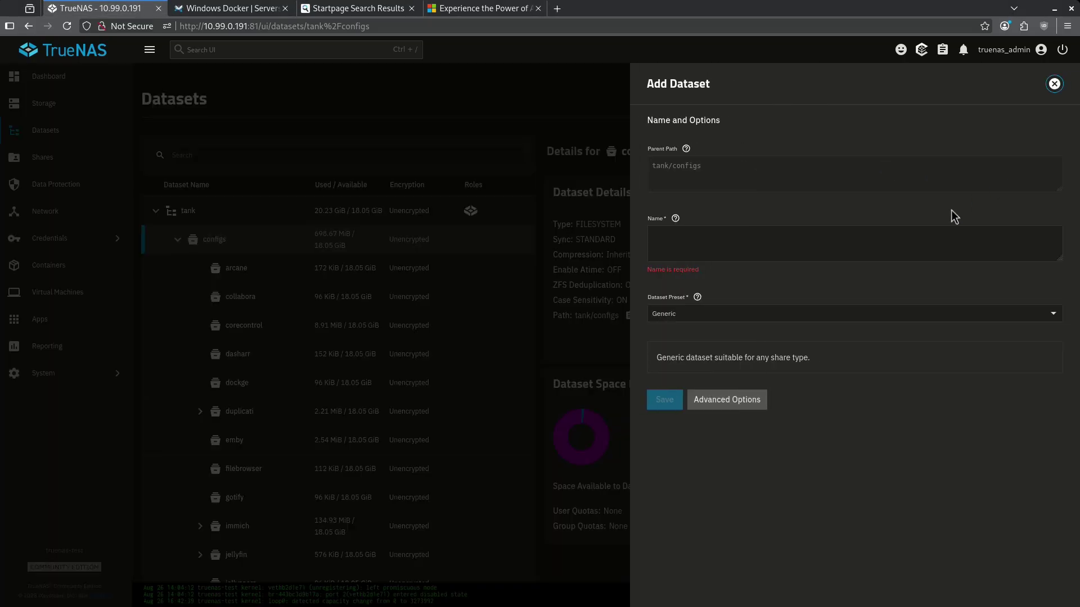
click(776, 241)
text(windows)
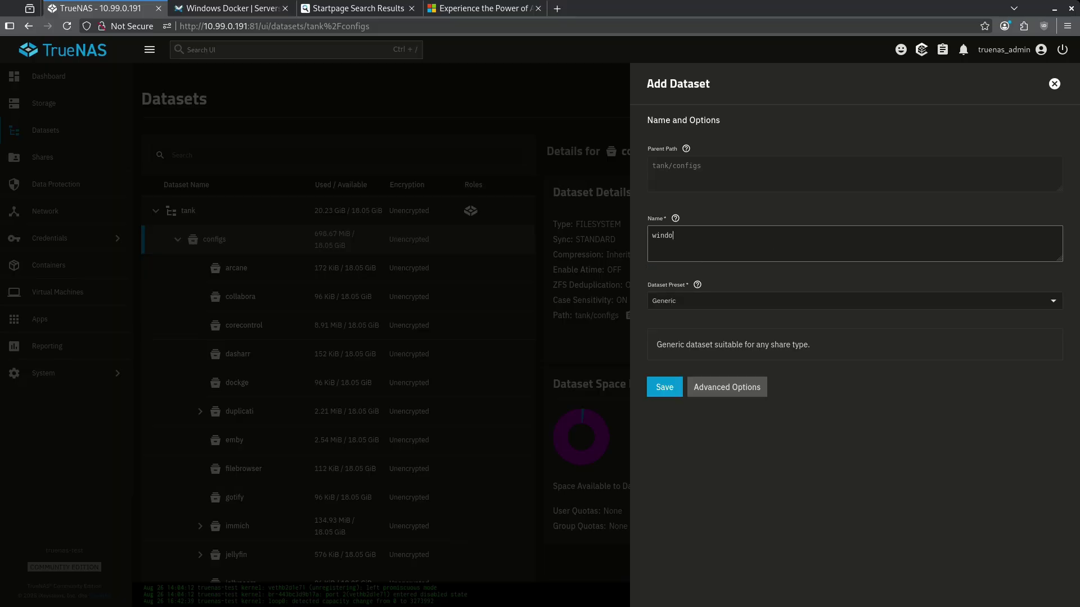
click(650, 394)
Step: Give Other users write permission on the windows dataset and save
click(1047, 409)
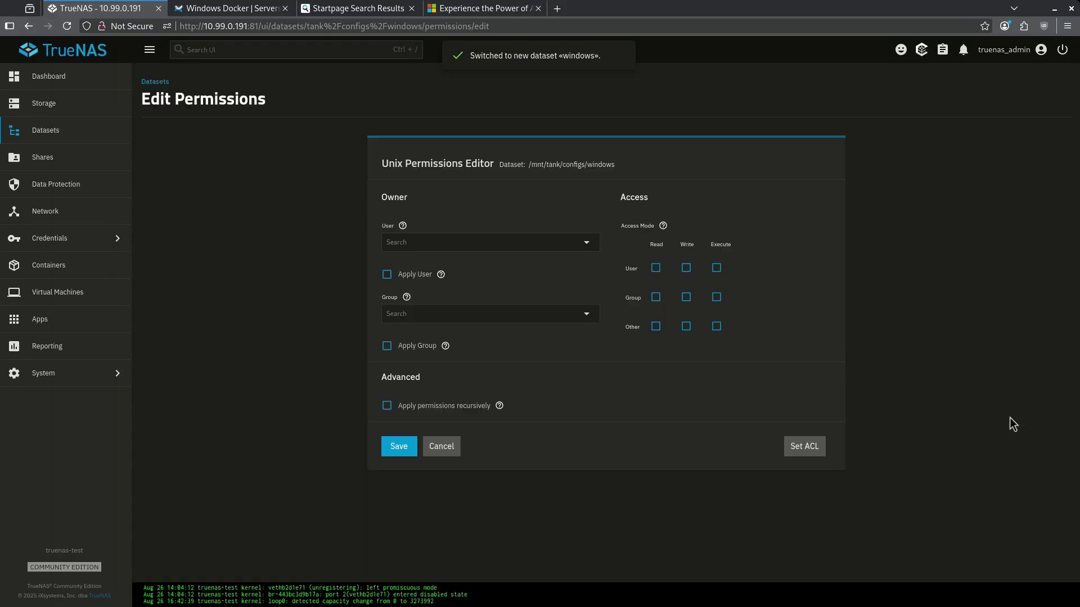
click(686, 326)
key(Return)
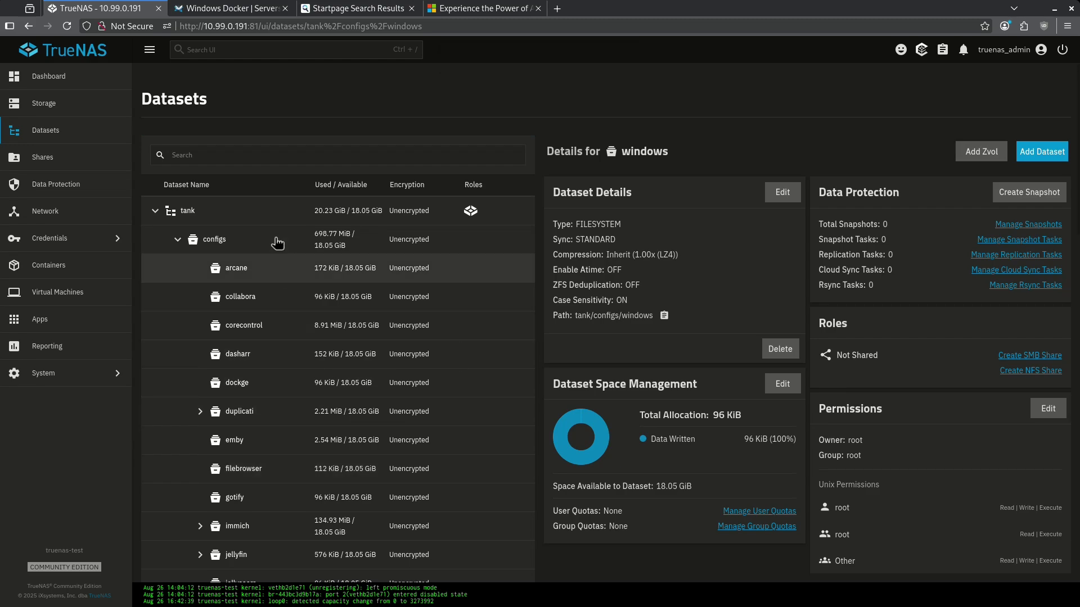
Step: Copy the Windows compose file from the Servers@Home wiki's Productivity Apps guide
key(ctrl+Tab)
click(126, 366)
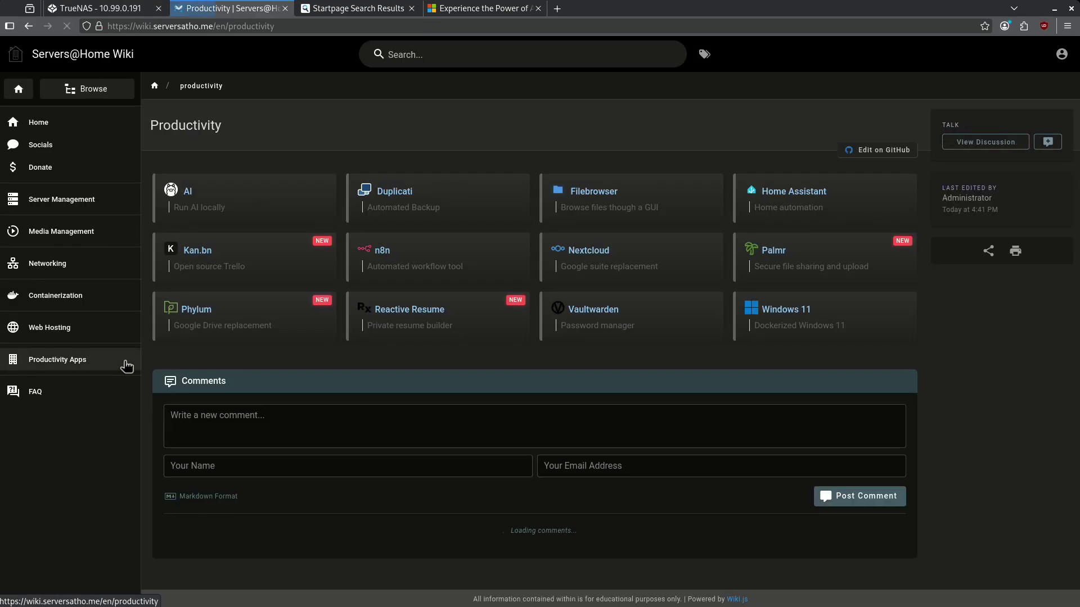
click(813, 329)
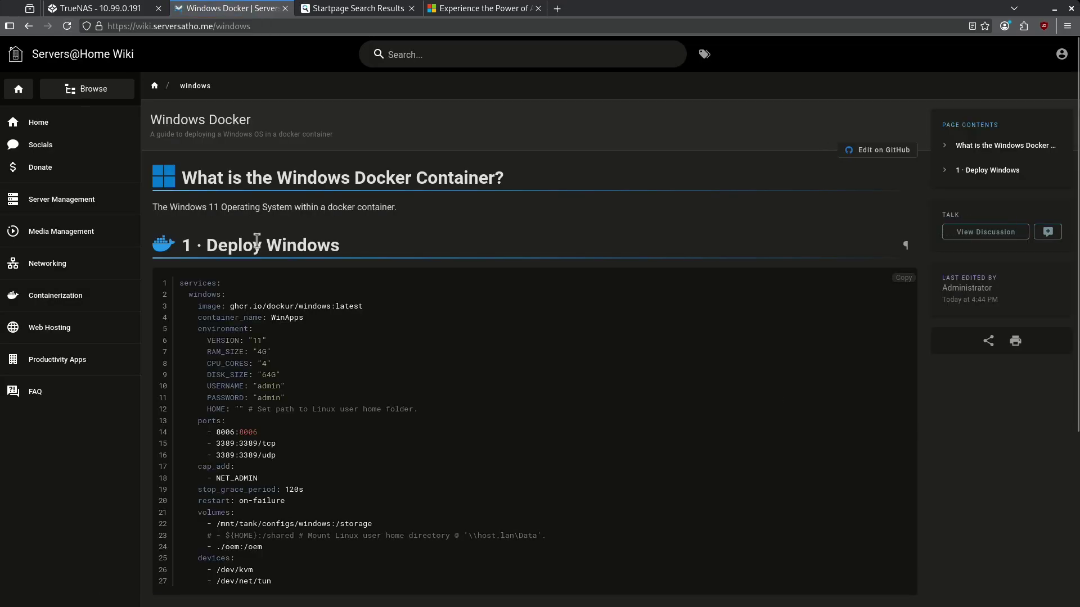
click(909, 281)
Step: Launch the Dockge web interface from TrueNAS's installed apps
click(149, 10)
click(40, 313)
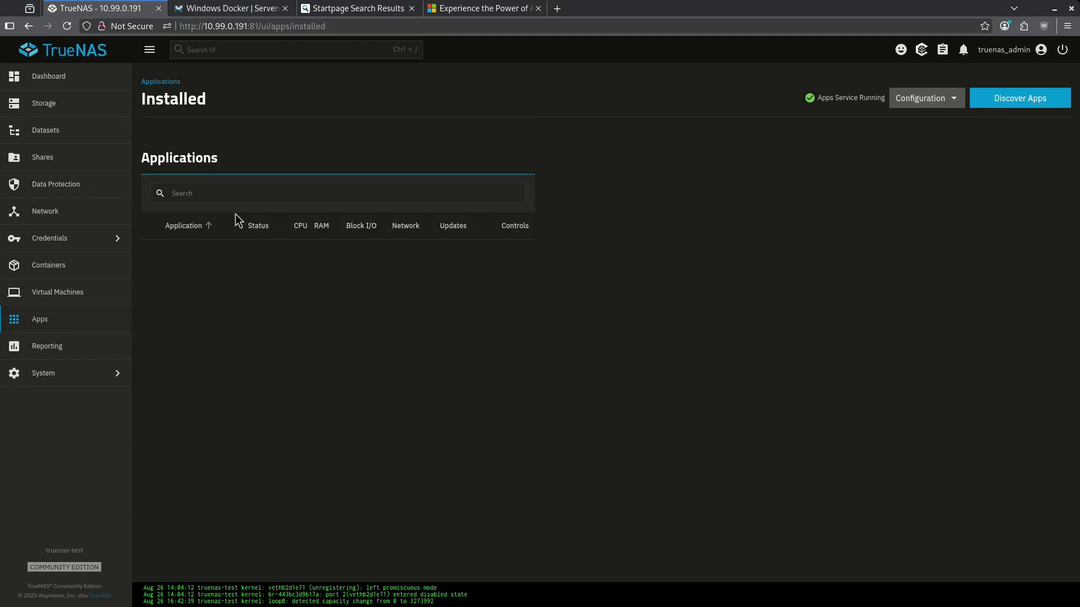
click(196, 248)
click(637, 303)
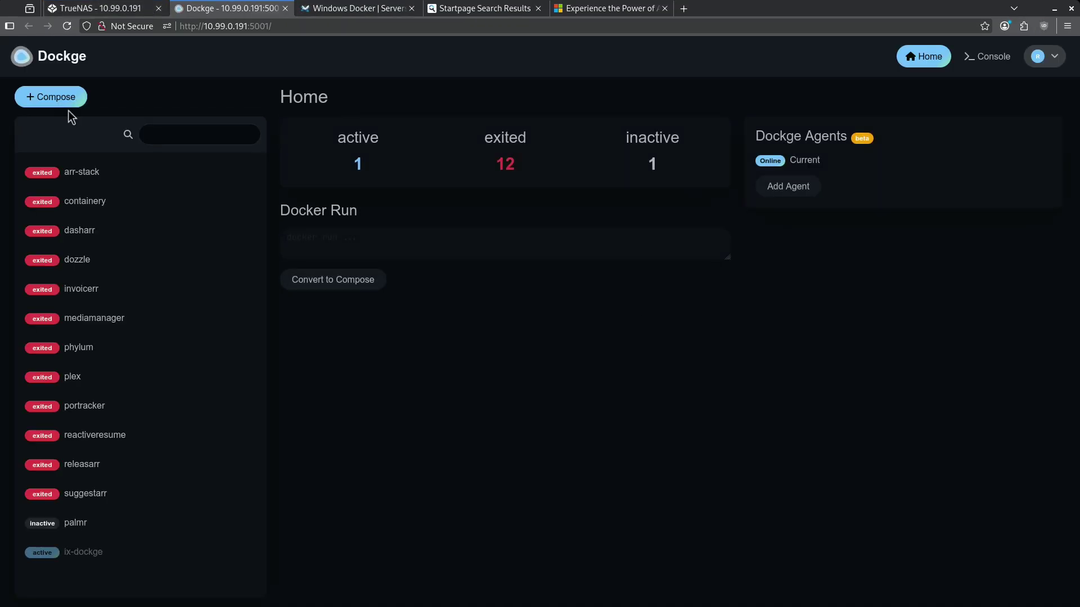
Step: Create a compose stack named windows, replacing its default contents with the Windows compose file
click(68, 103)
click(355, 217)
text(windows)
click(952, 215)
key(ctrl+a)
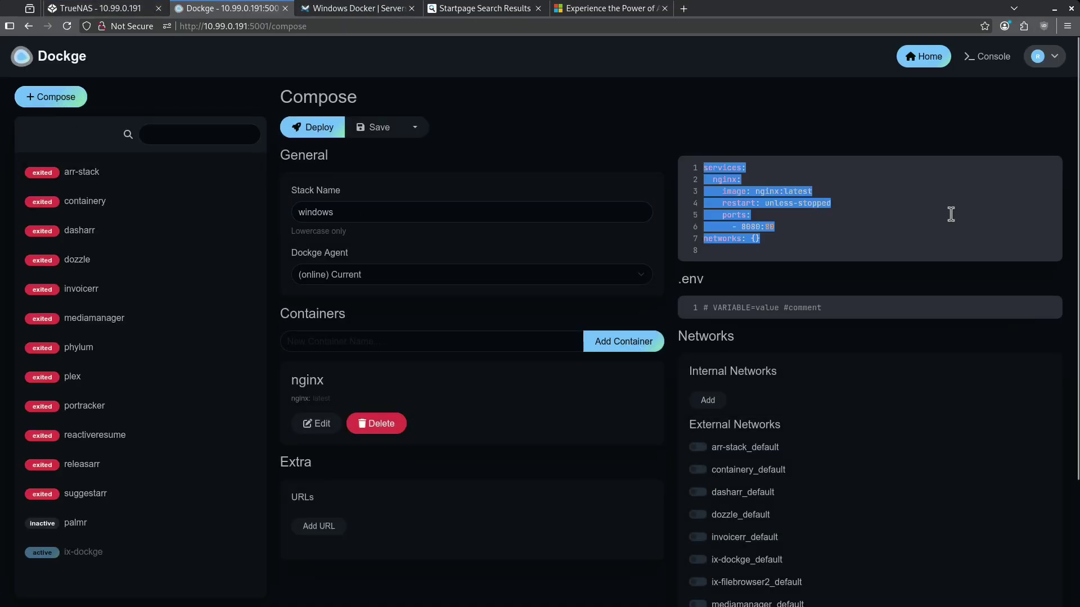
key(ctrl+v)
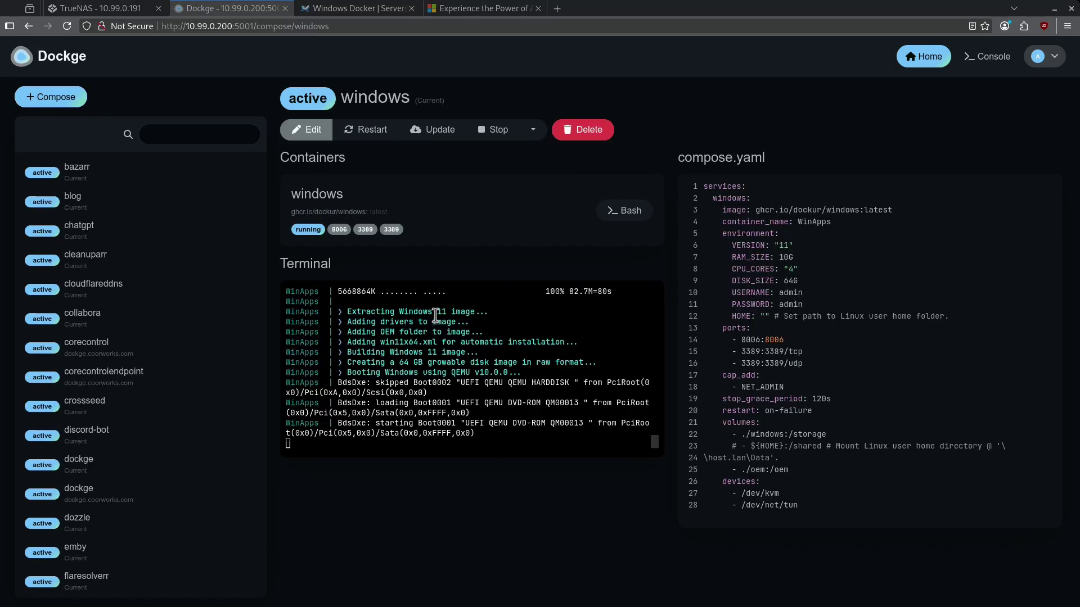
click(339, 230)
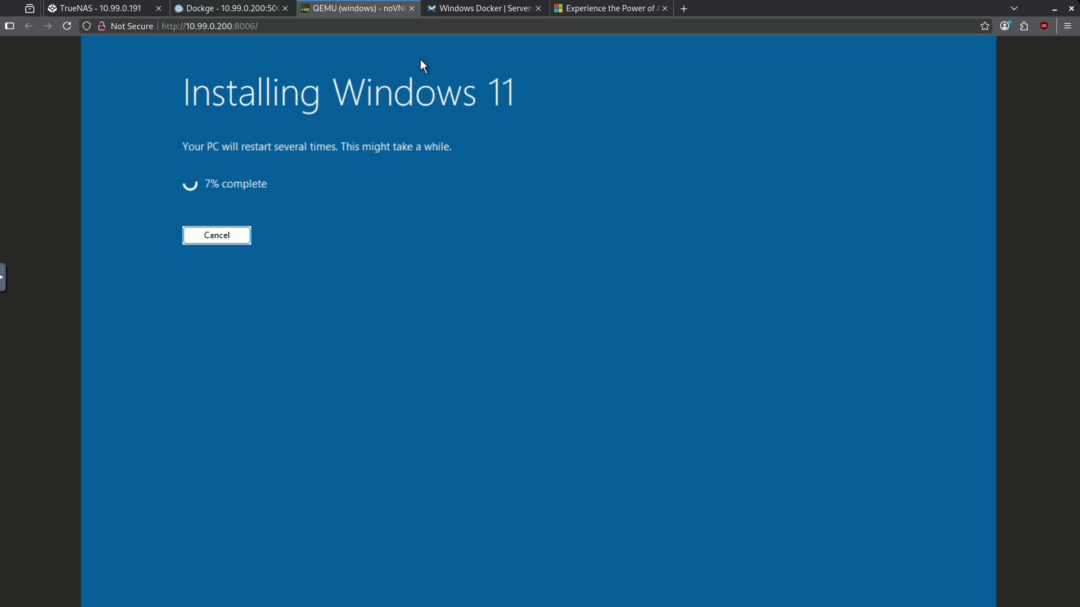
click(414, 12)
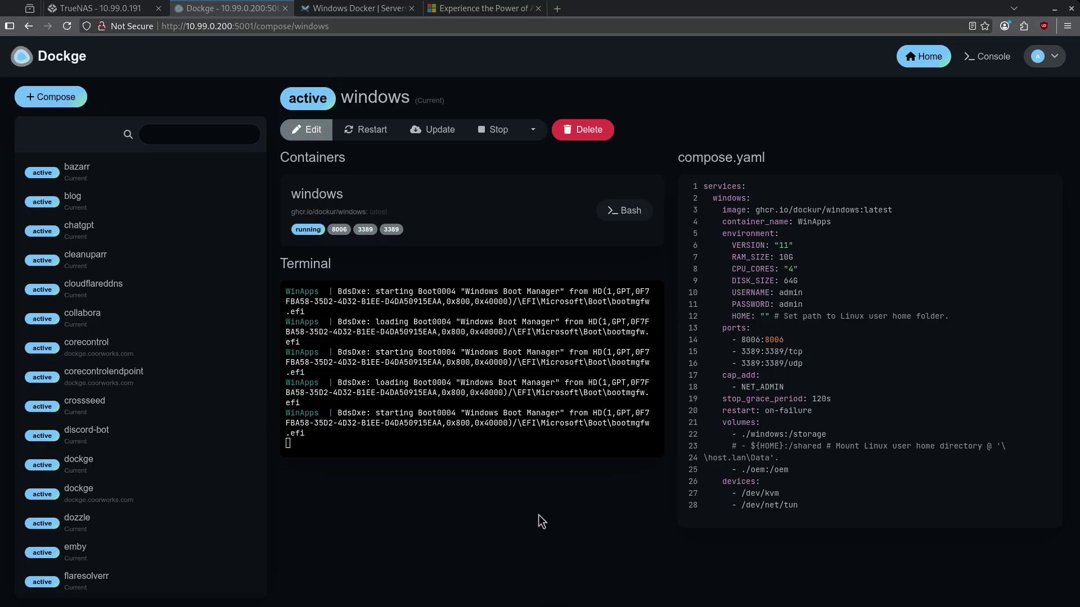
Step: Check the Windows desktop in the noVNC console, then close it to connect over RDP
click(339, 231)
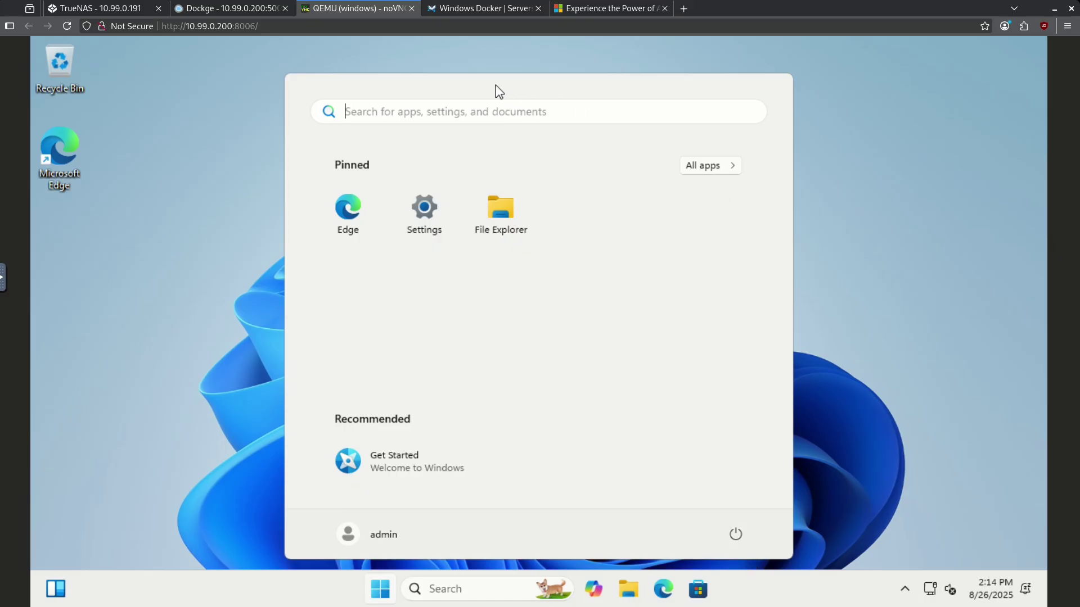
key(ctrl+w)
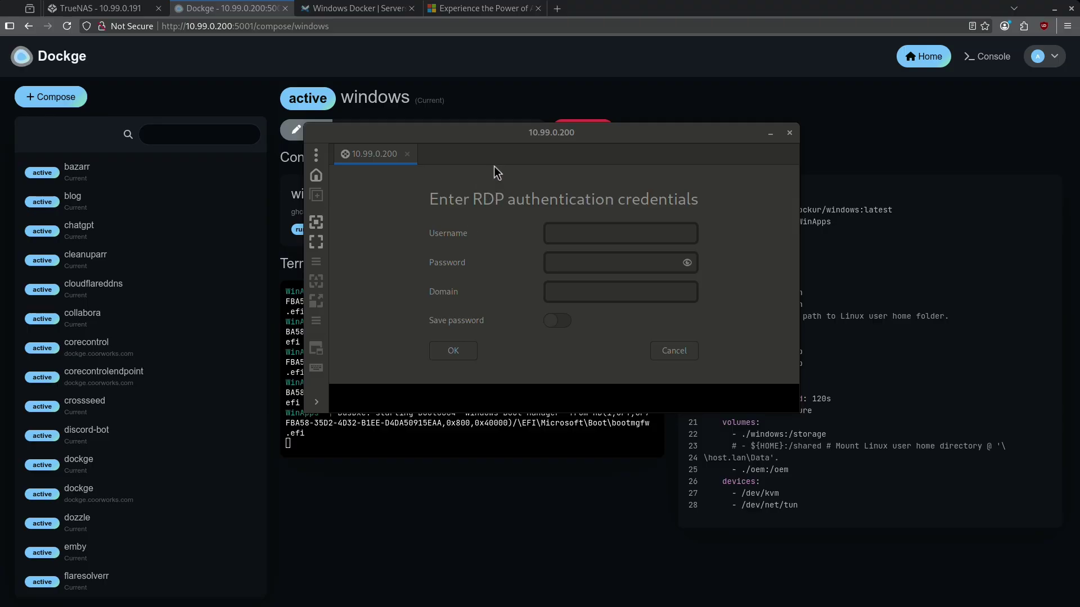
Step: Log in over RDP with the stack's username and password, then open File Explorer
click(519, 139)
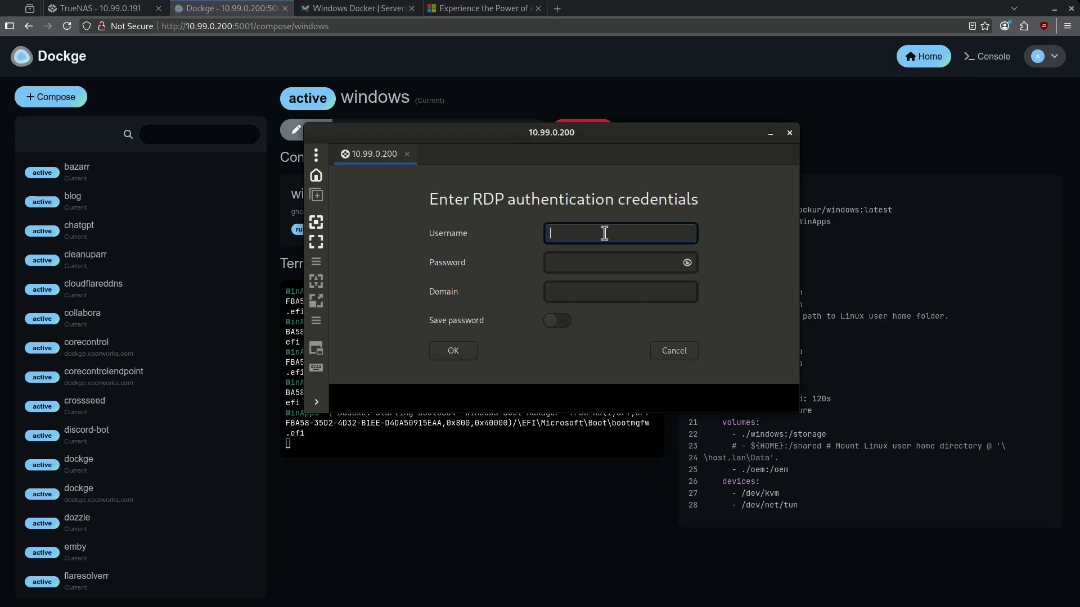
text(admion)
key(BackSpace)
key(BackSpace)
text(n)
key(Tab)
text(admin)
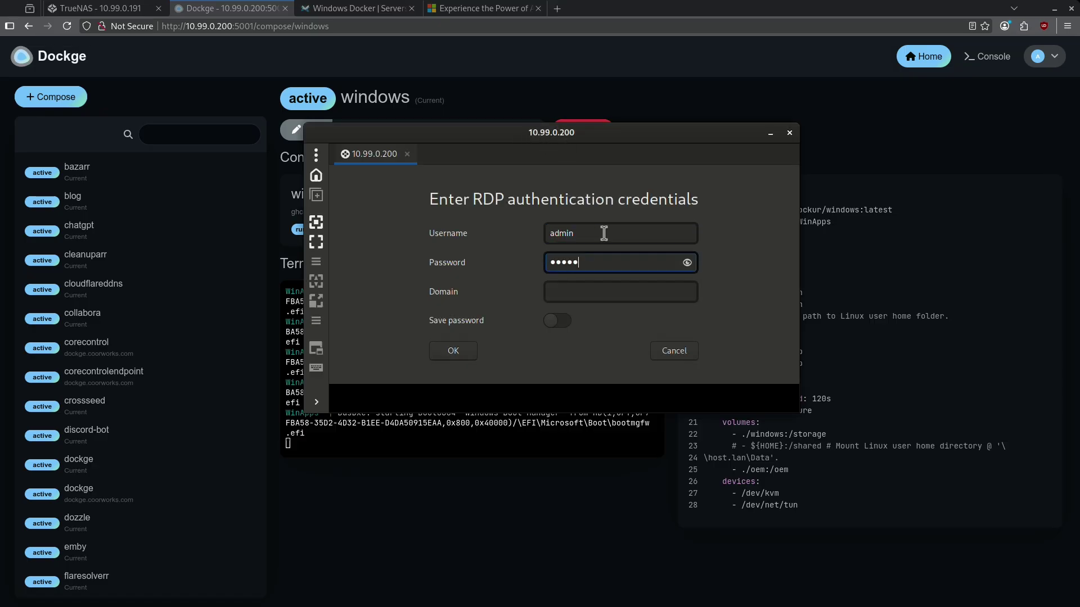
click(465, 352)
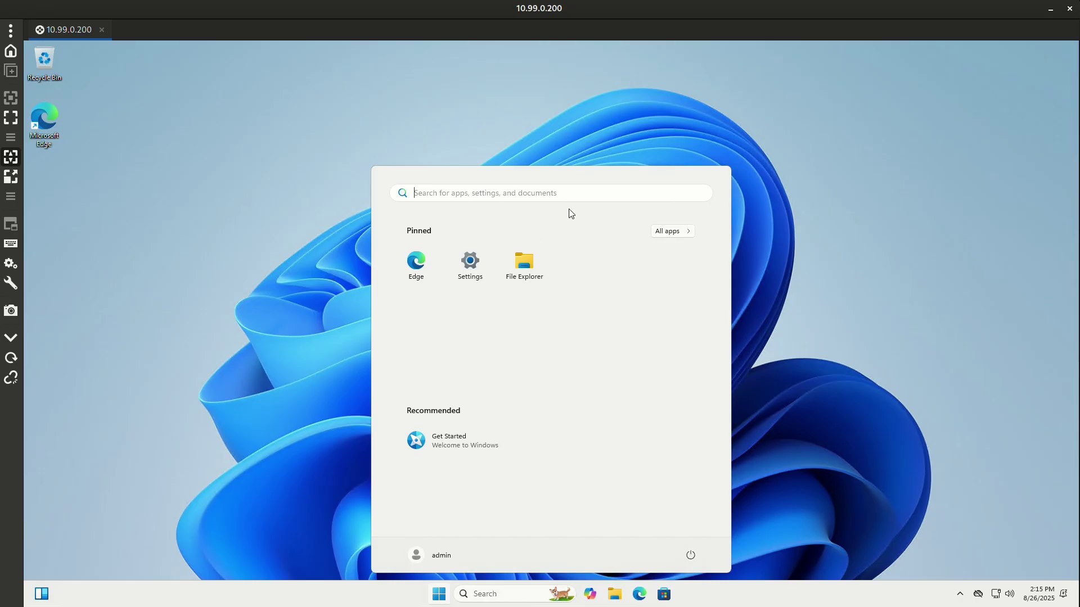
click(507, 140)
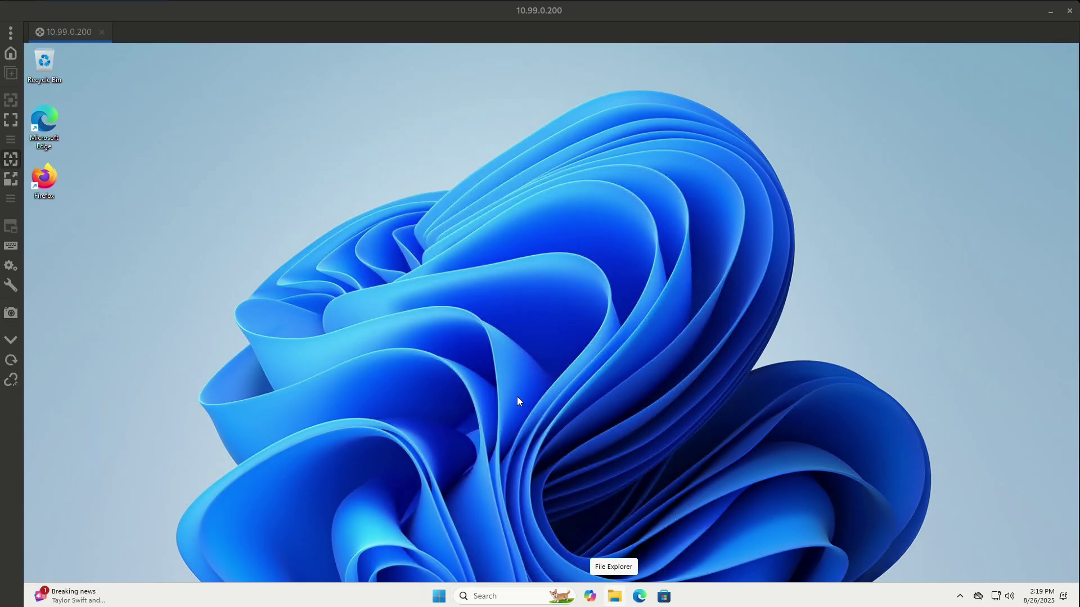
click(614, 596)
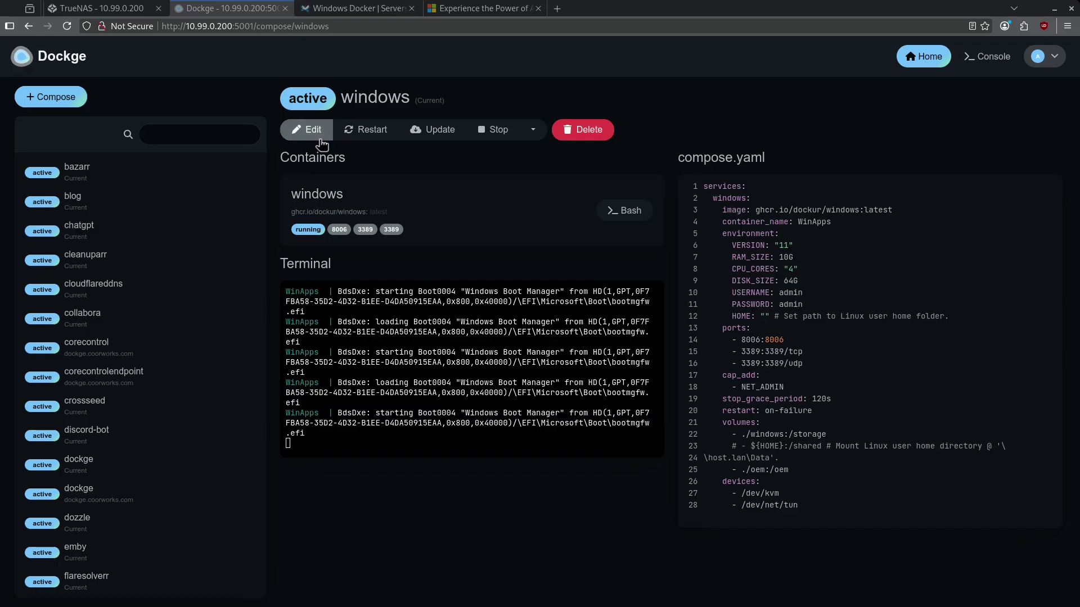
Step: Uncomment line 23 of the windows compose.yaml and replace ${HOME} with /mnt/apps/smb
click(320, 140)
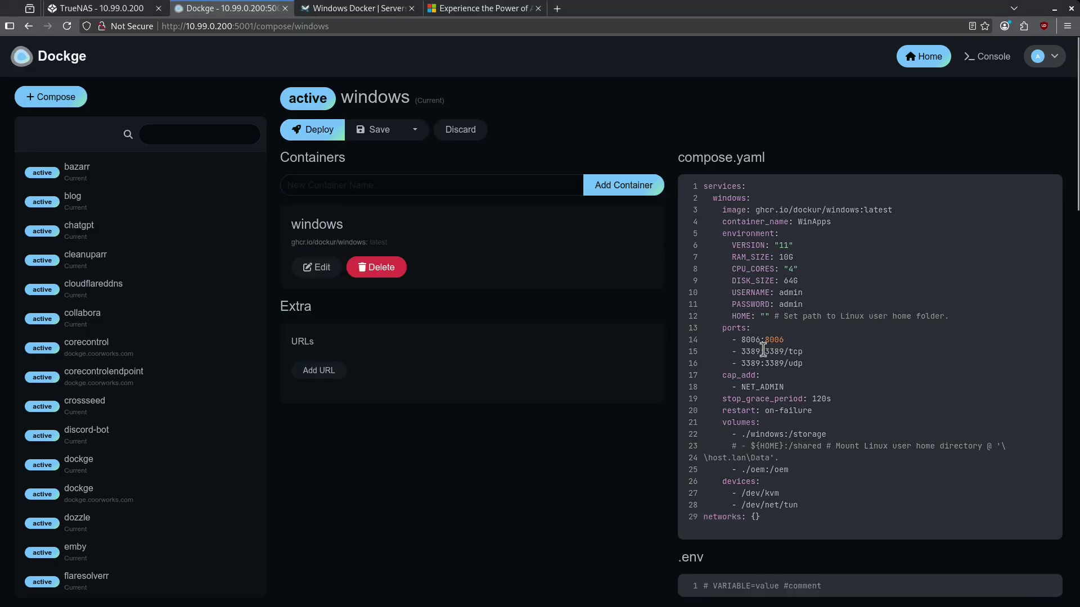
click(737, 448)
key(BackSpace)
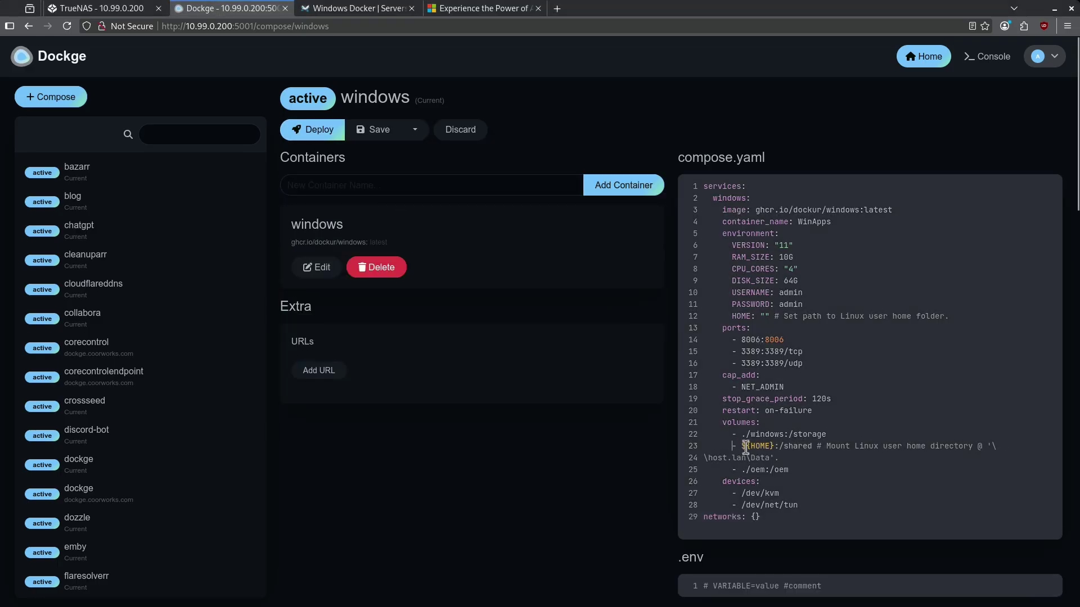
drag(741, 446, 774, 447)
key(ctrl+v)
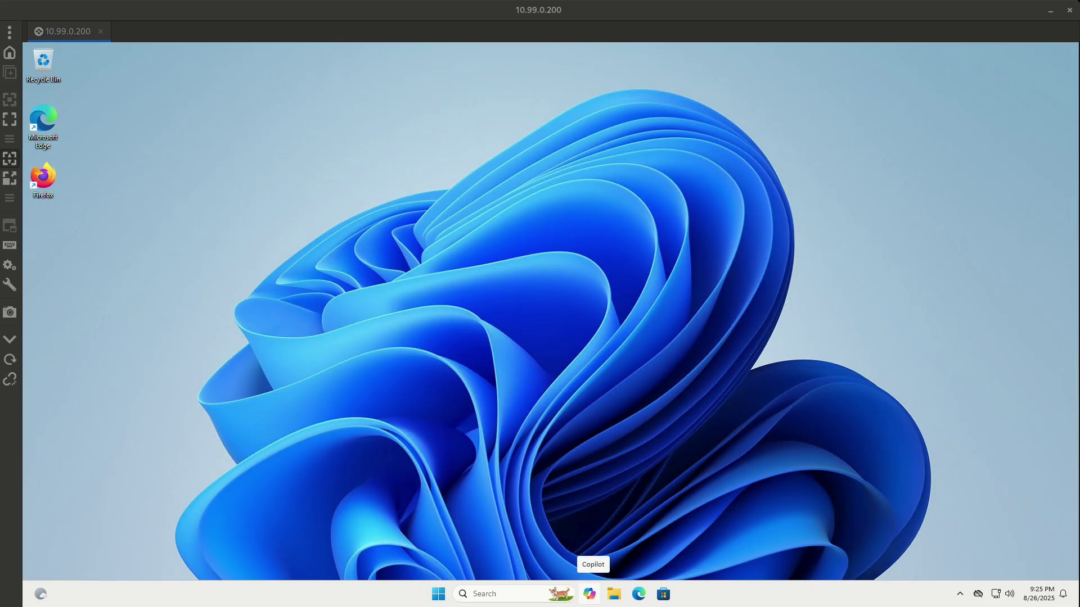
Step: Browse File Explorer's Network to host.lan and open its Data share
click(613, 594)
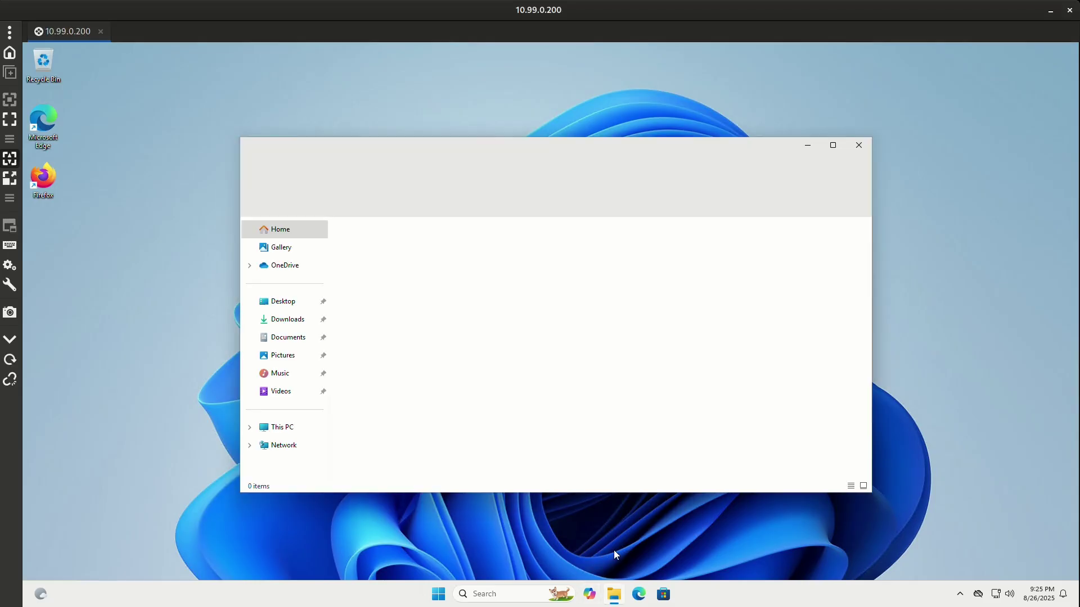
click(309, 447)
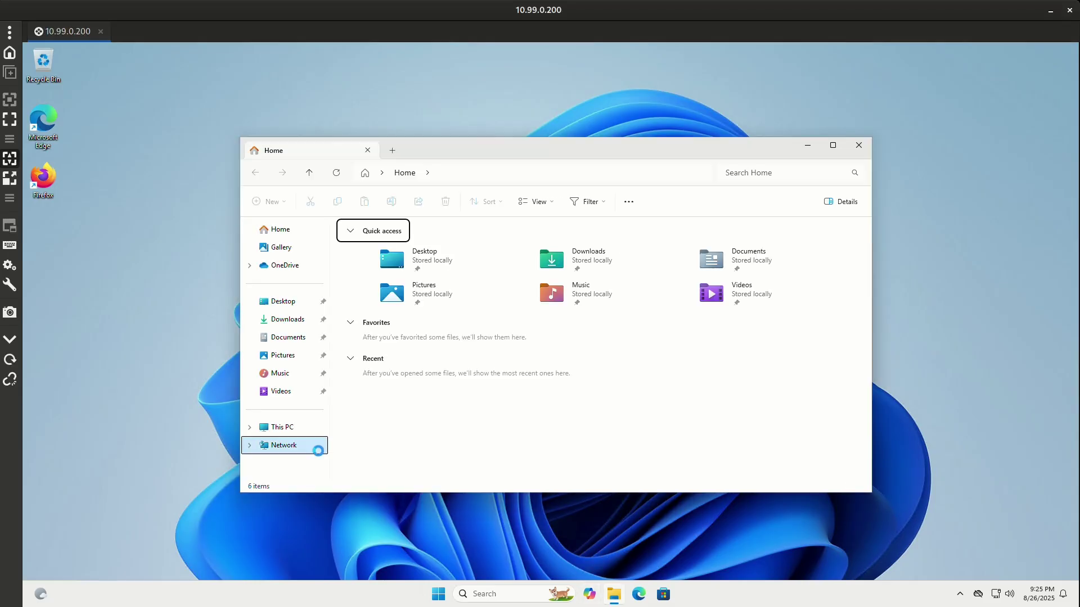
click(367, 258)
double_click(366, 259)
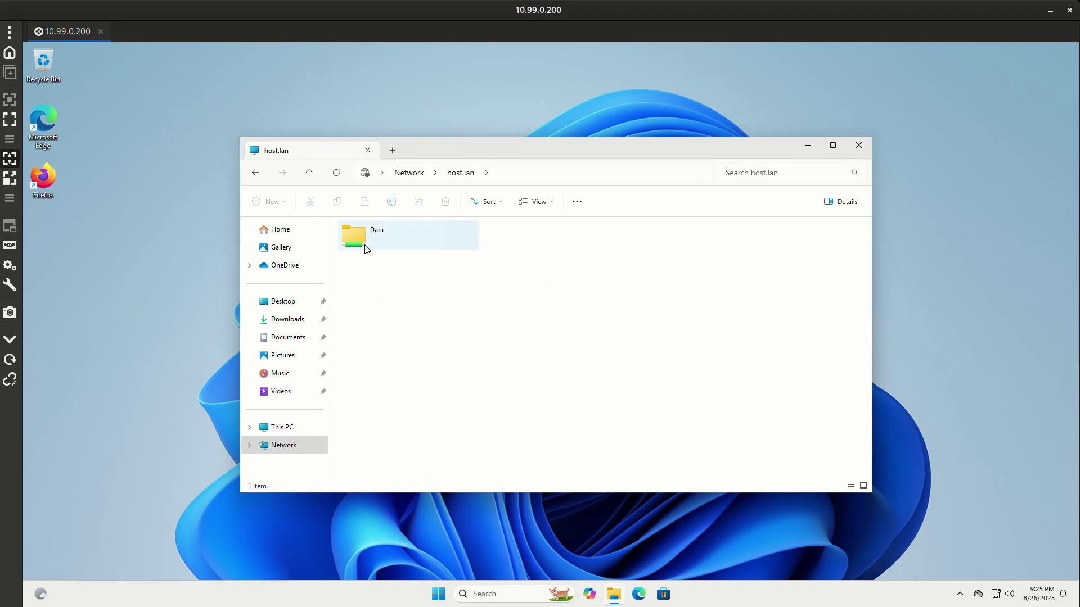
double_click(366, 246)
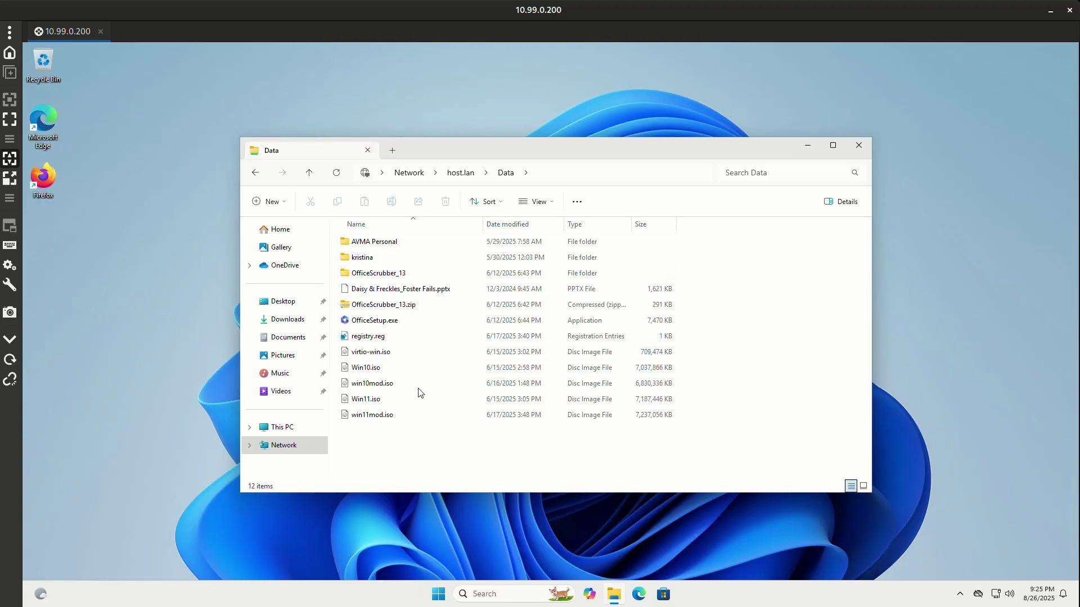